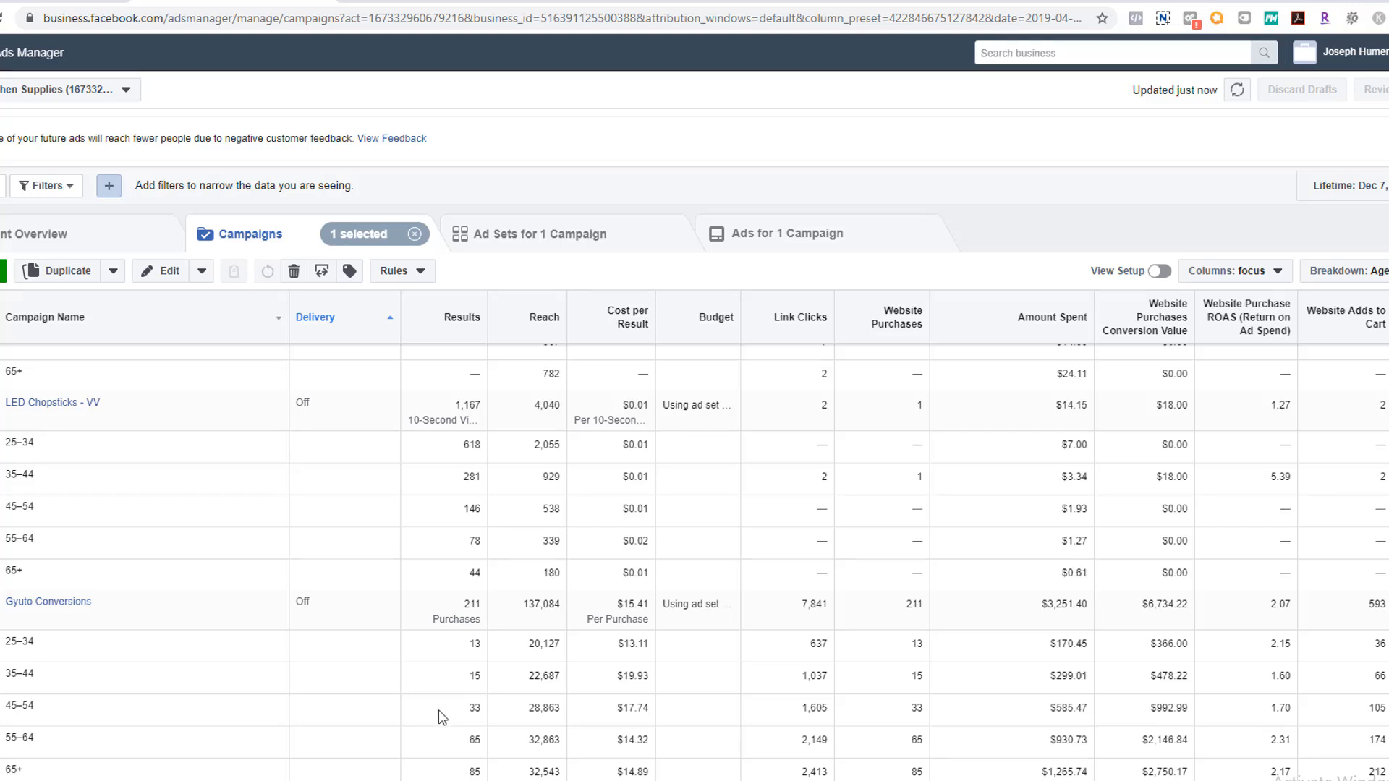
Compare the results, reach and cost per result of the age groups in the Gyuto Conversions campaign
{"action": "left_click_drag", "start_coordinate": [434, 779], "coordinate": [595, 655]}
{"action": "left_click", "coordinate": [639, 698]}
{"action": "left_click_drag", "start_coordinate": [653, 687], "coordinate": [434, 696]}
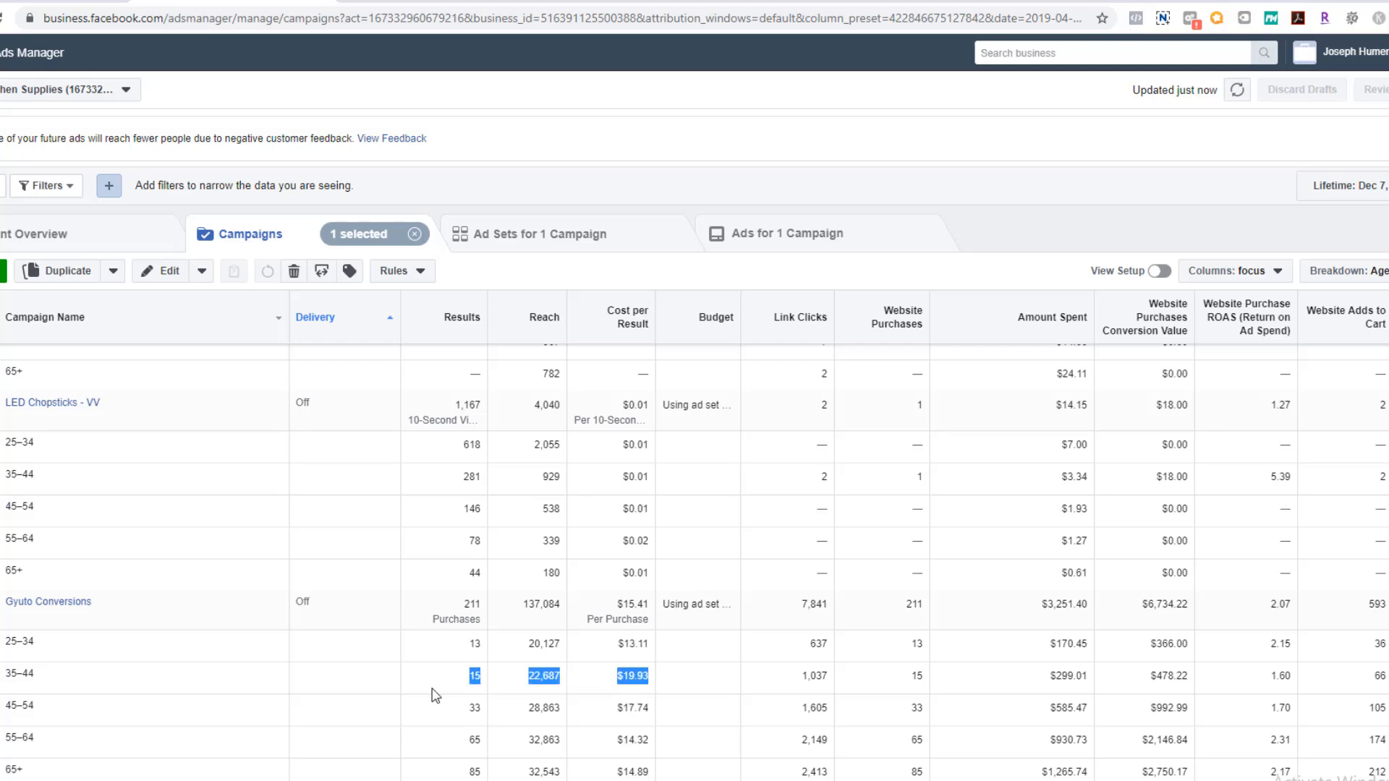
{"action": "left_click_drag", "start_coordinate": [640, 643], "coordinate": [224, 661]}
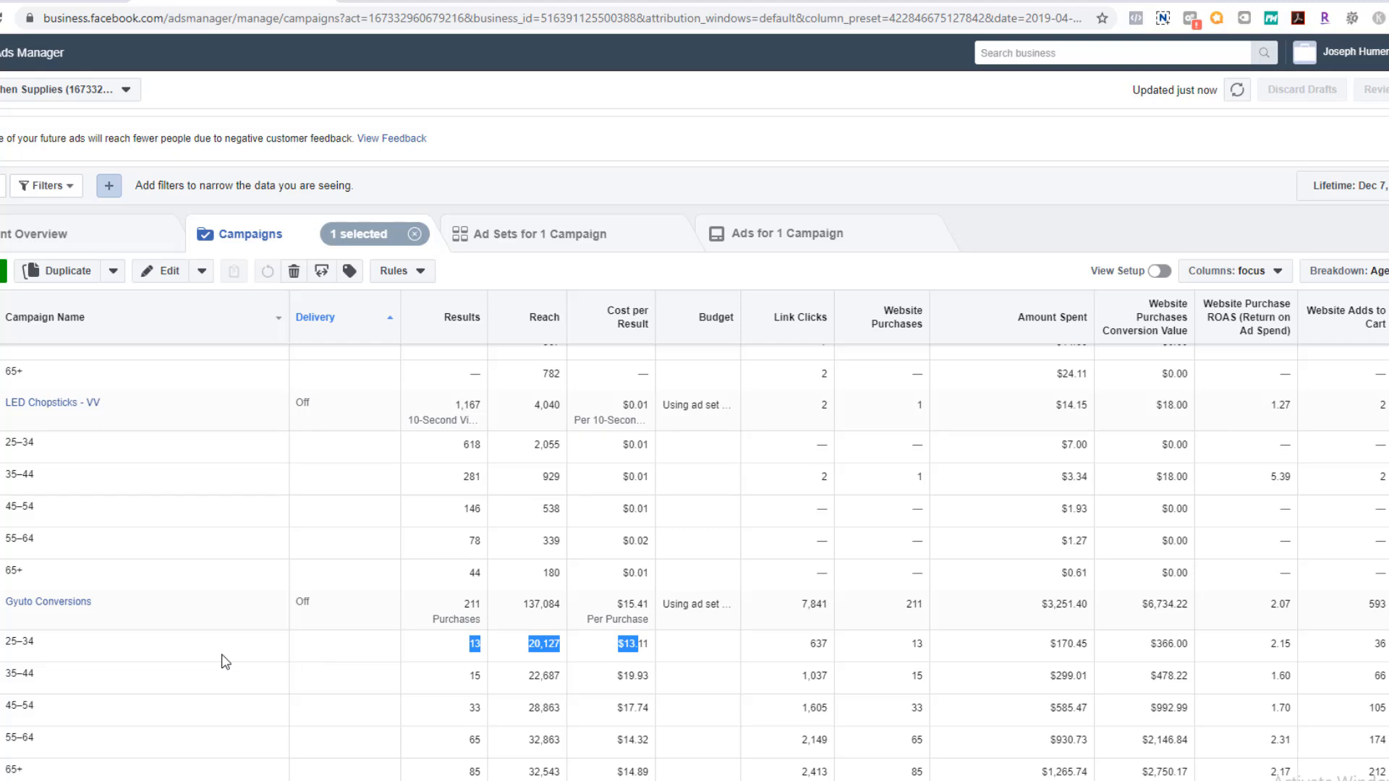
{"action": "left_click", "coordinate": [636, 672]}
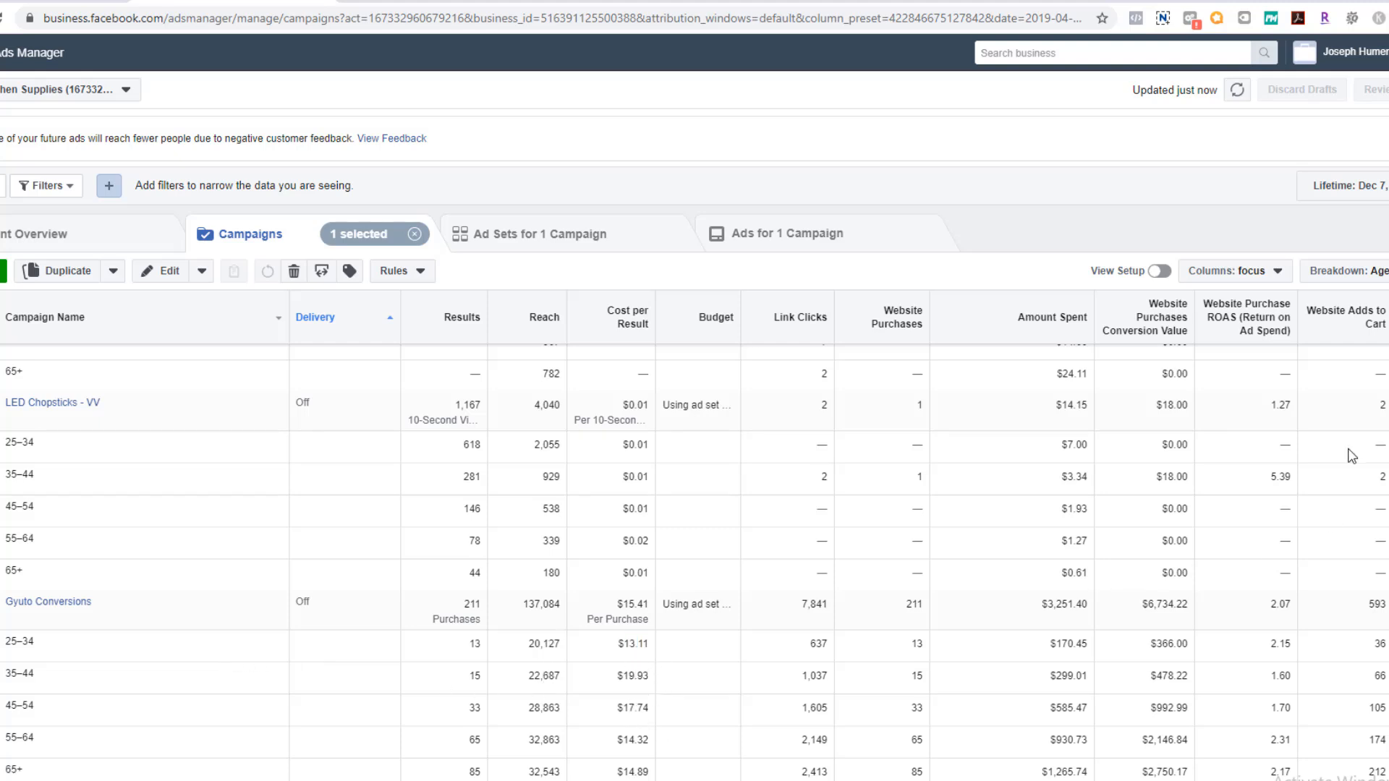
Break the campaign data down by Gender and examine the male results, reach and cost per result for Gyuto Conversions
{"action": "left_click", "coordinate": [1346, 271]}
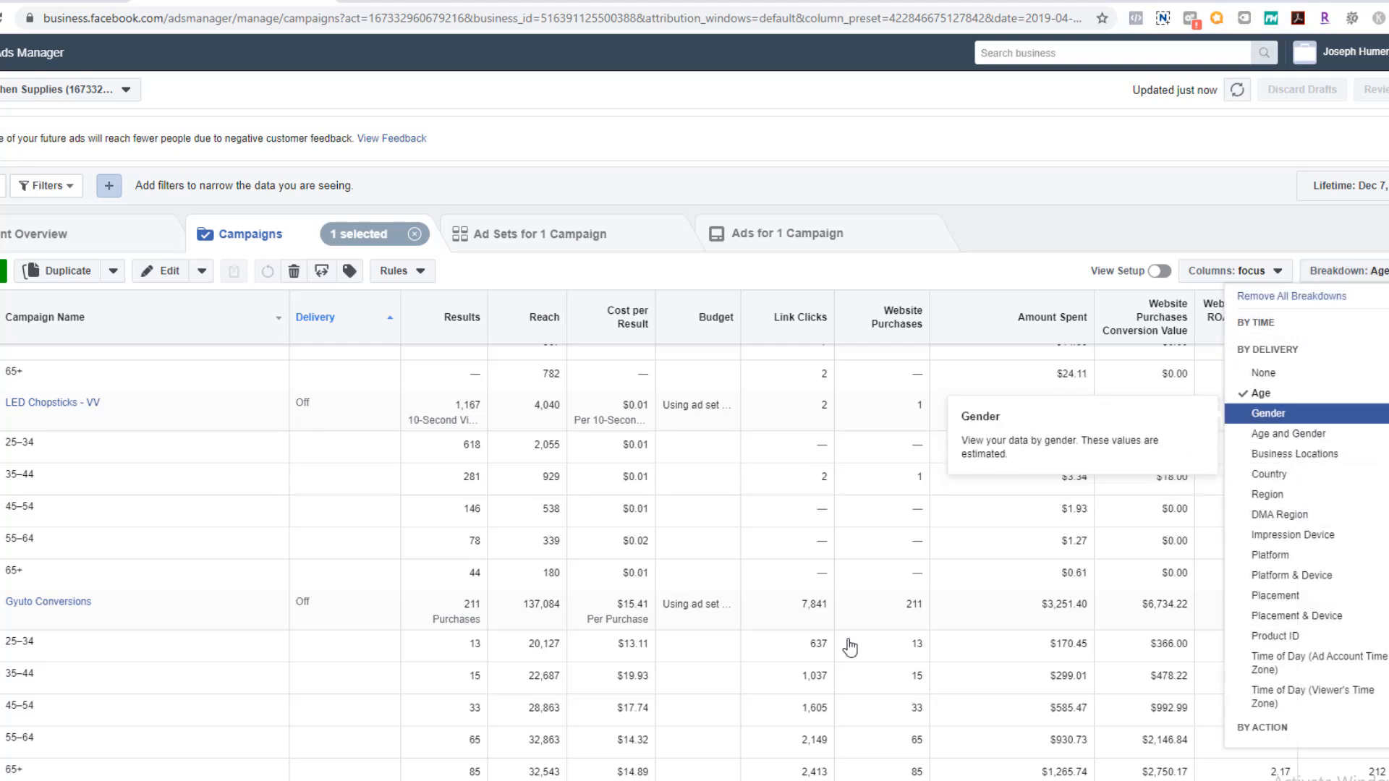
{"action": "left_click", "coordinate": [1270, 413]}
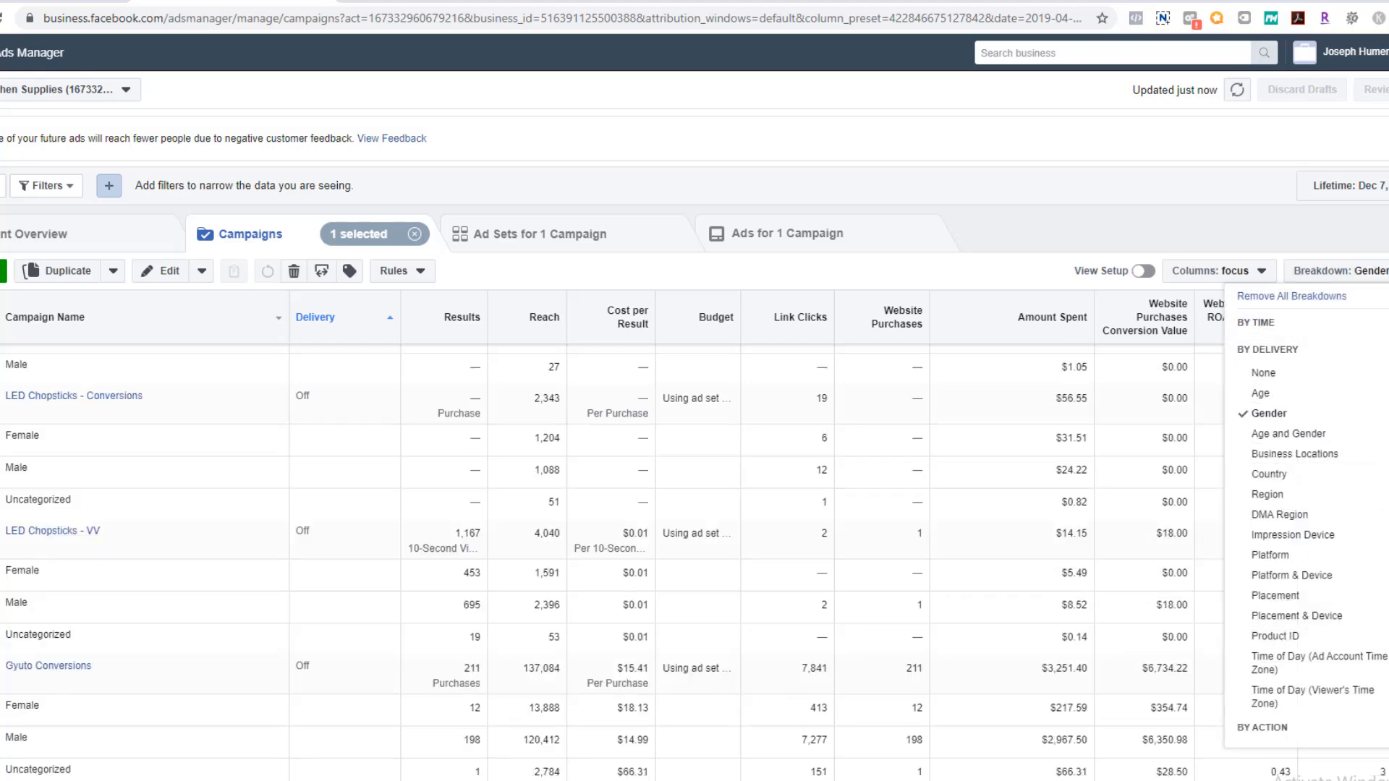
{"action": "left_click", "coordinate": [1069, 190]}
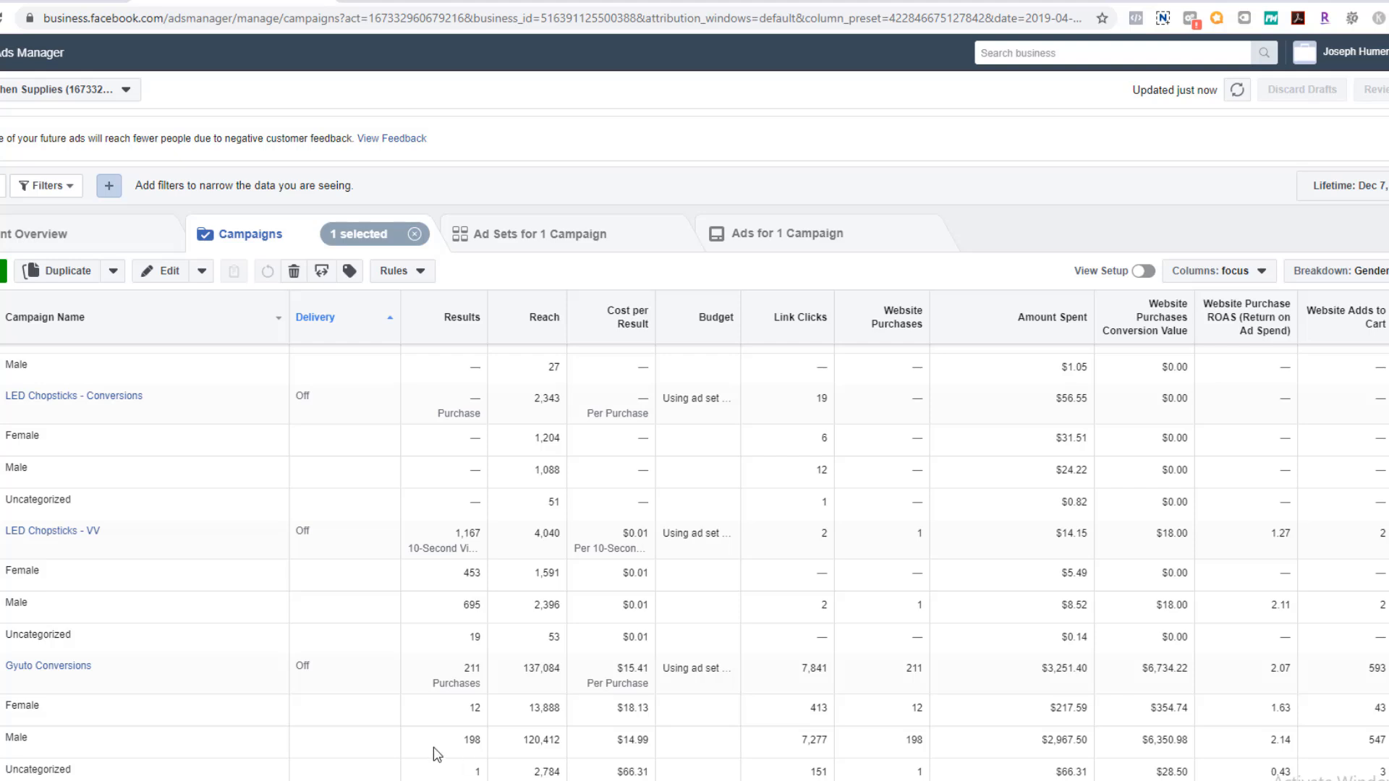
{"action": "left_click_drag", "start_coordinate": [434, 748], "coordinate": [657, 752]}
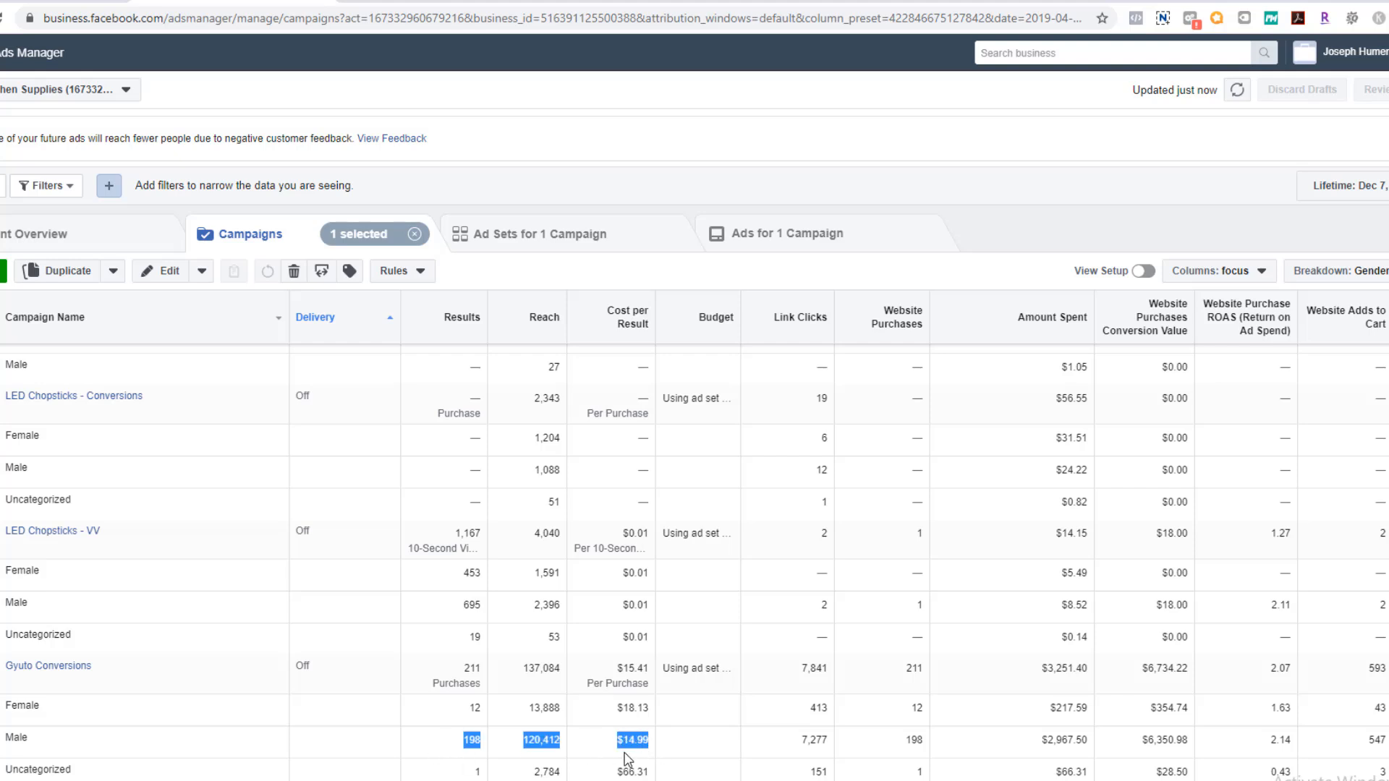
{"action": "left_click", "coordinate": [627, 756]}
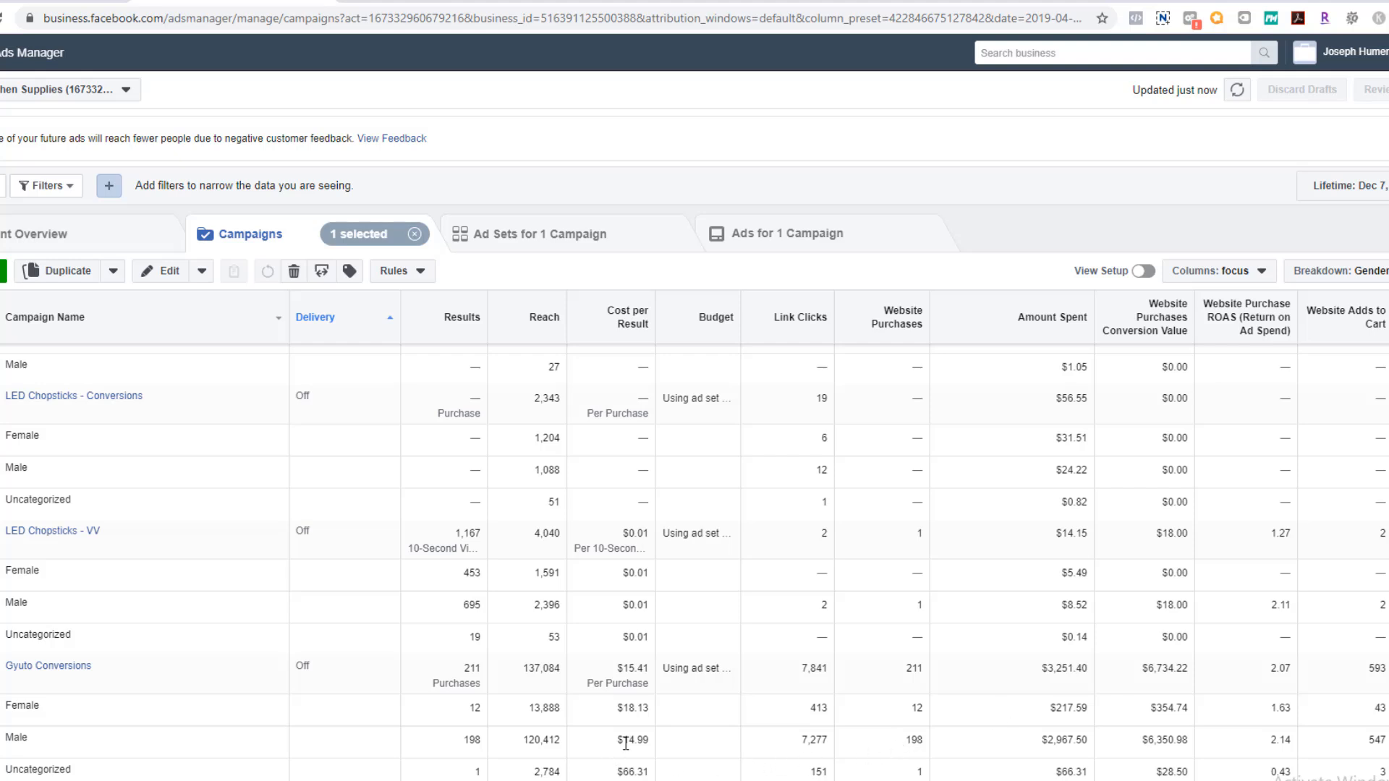
Break the campaign data down by Placement and bring up the placement rows of the Gyuto Conversions campaign
{"action": "left_click", "coordinate": [1379, 275]}
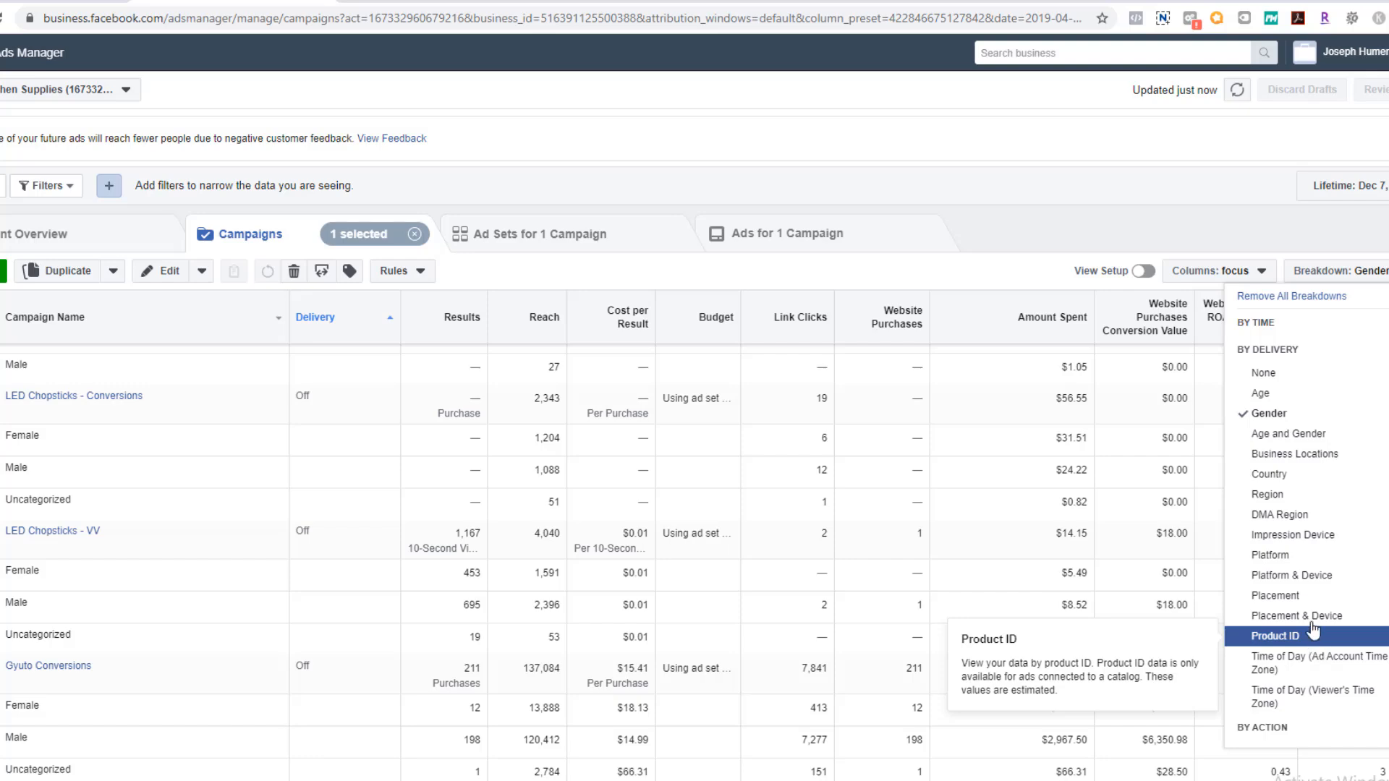
{"action": "left_click", "coordinate": [1281, 603]}
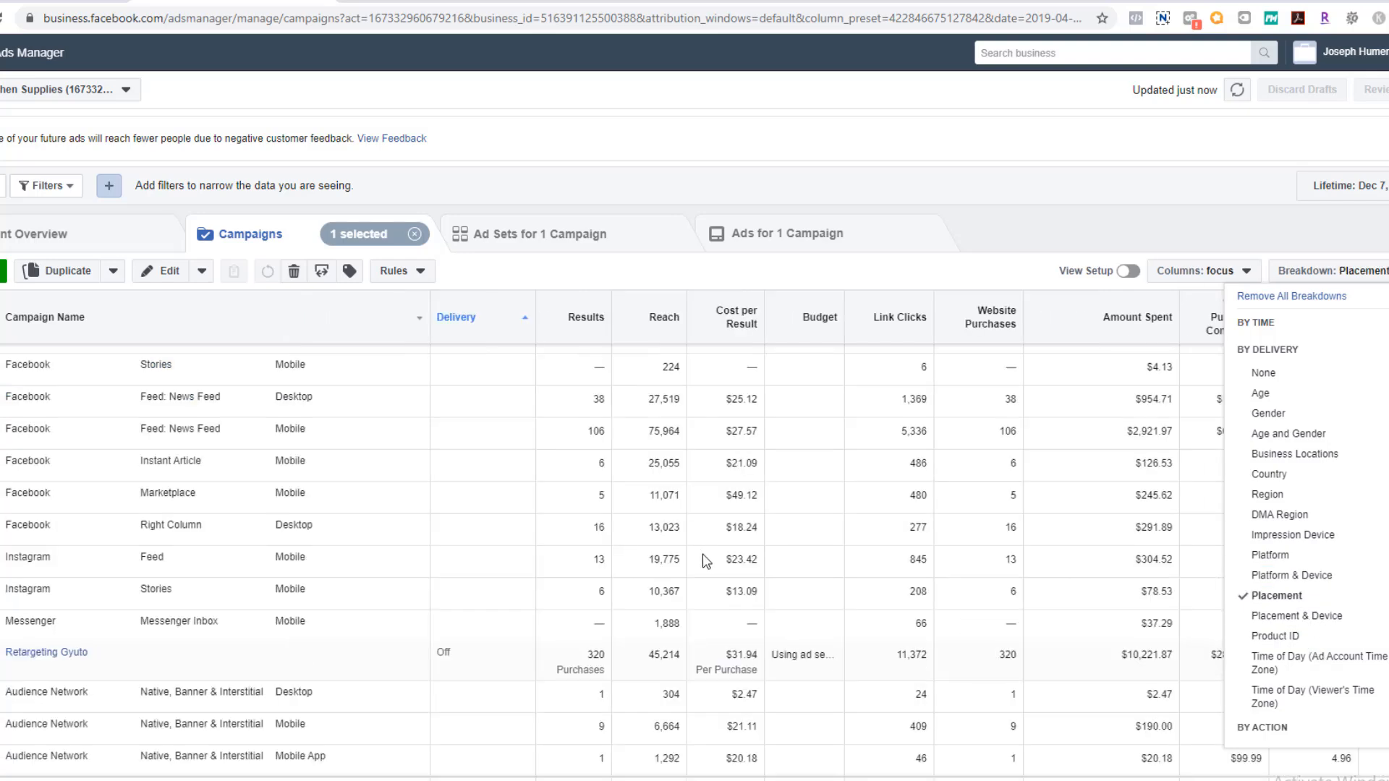
{"action": "scroll", "coordinate": [691, 619], "scroll_direction": "down", "scroll_amount": 3}
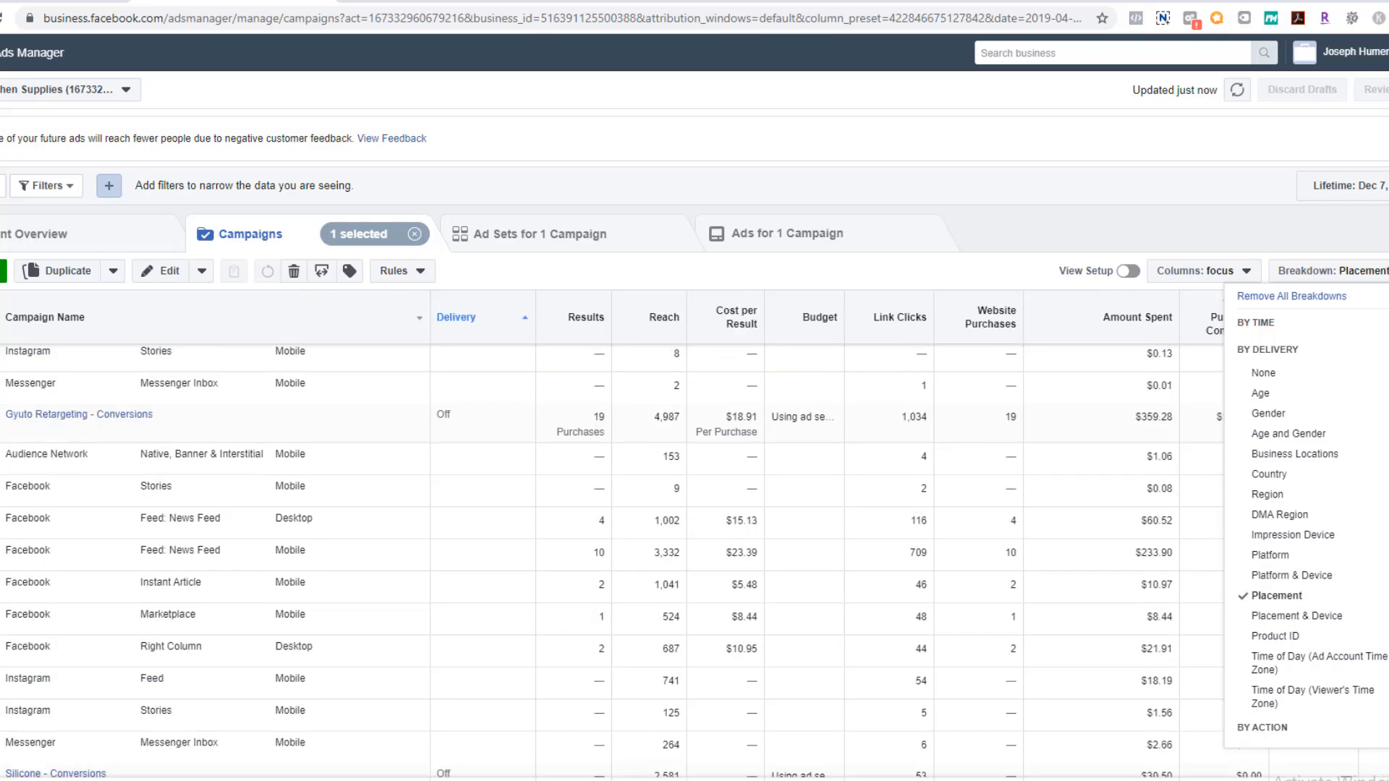
{"action": "scroll", "coordinate": [691, 557], "scroll_direction": "down", "scroll_amount": 5}
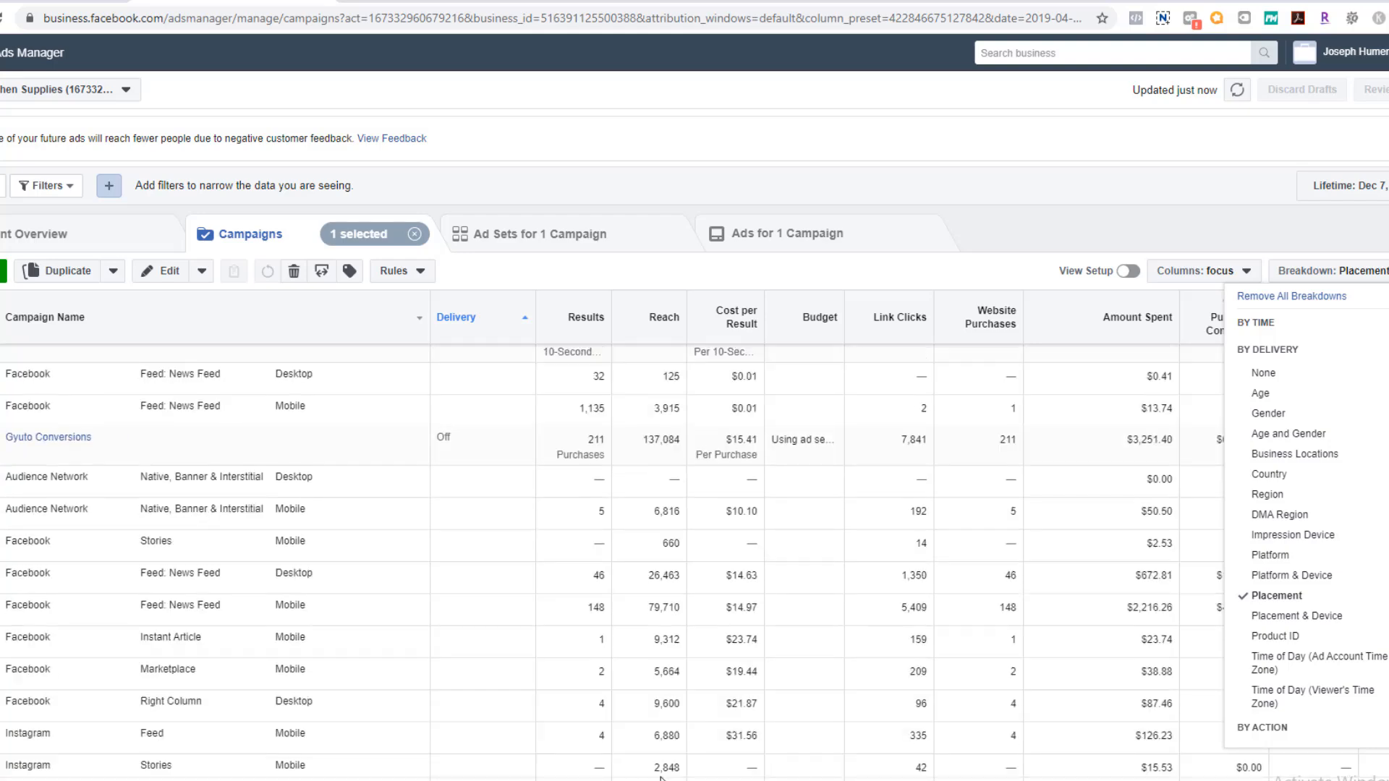
{"action": "left_click", "coordinate": [457, 690]}
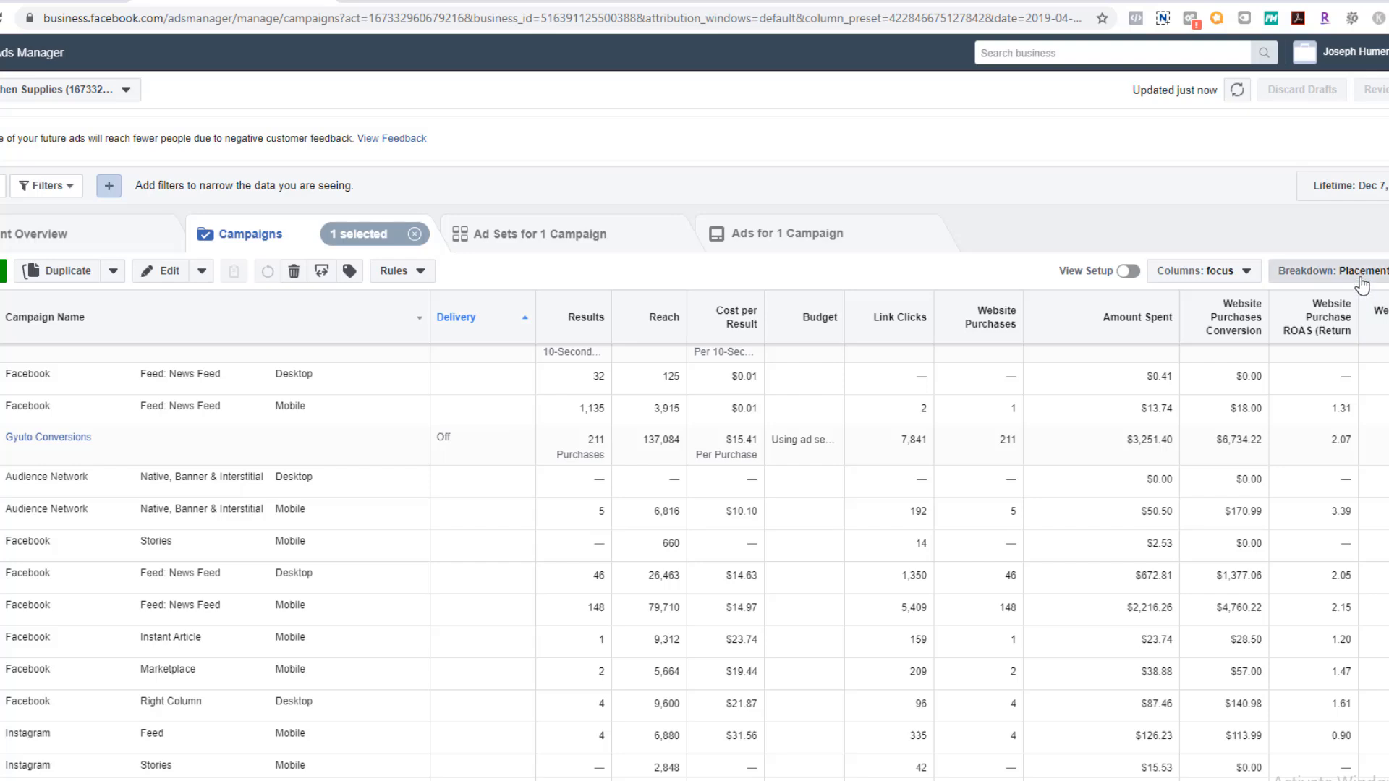
Break the campaign data down by Country and find the country rows of the Gyuto Conversions campaign
{"action": "left_click", "coordinate": [1360, 271]}
{"action": "left_click", "coordinate": [1353, 474]}
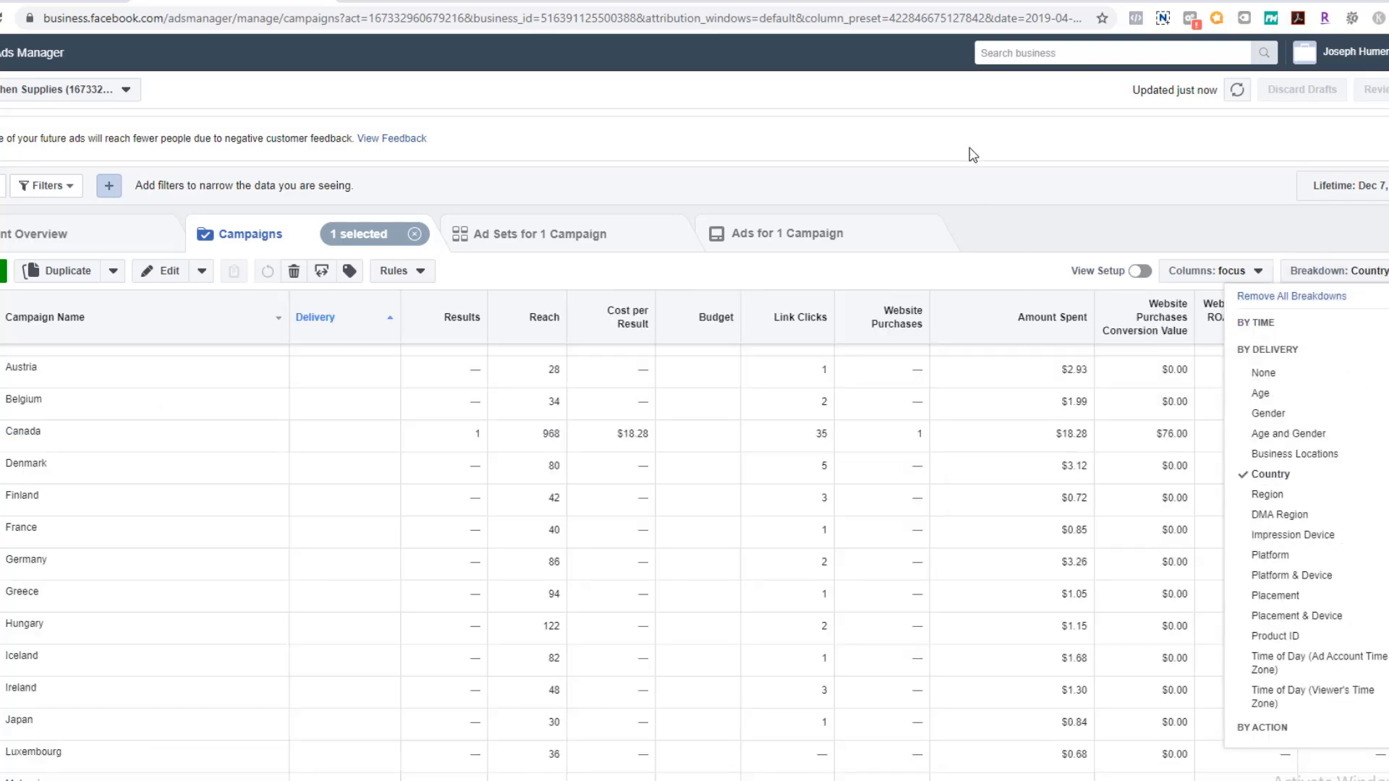
{"action": "scroll", "coordinate": [695, 557], "scroll_direction": "down", "scroll_amount": 10}
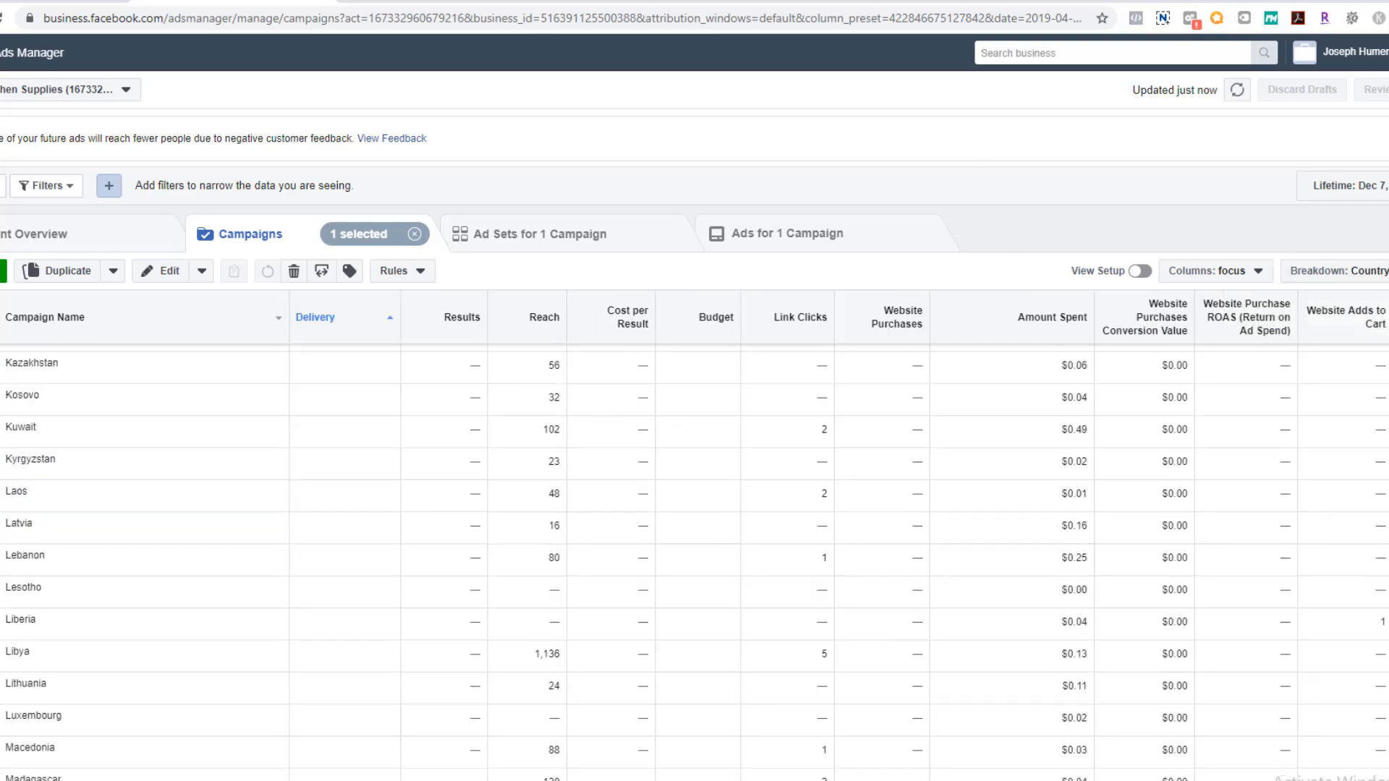
{"action": "scroll", "coordinate": [615, 717], "scroll_direction": "up", "scroll_amount": 10}
{"action": "scroll", "coordinate": [700, 676], "scroll_direction": "down", "scroll_amount": 10}
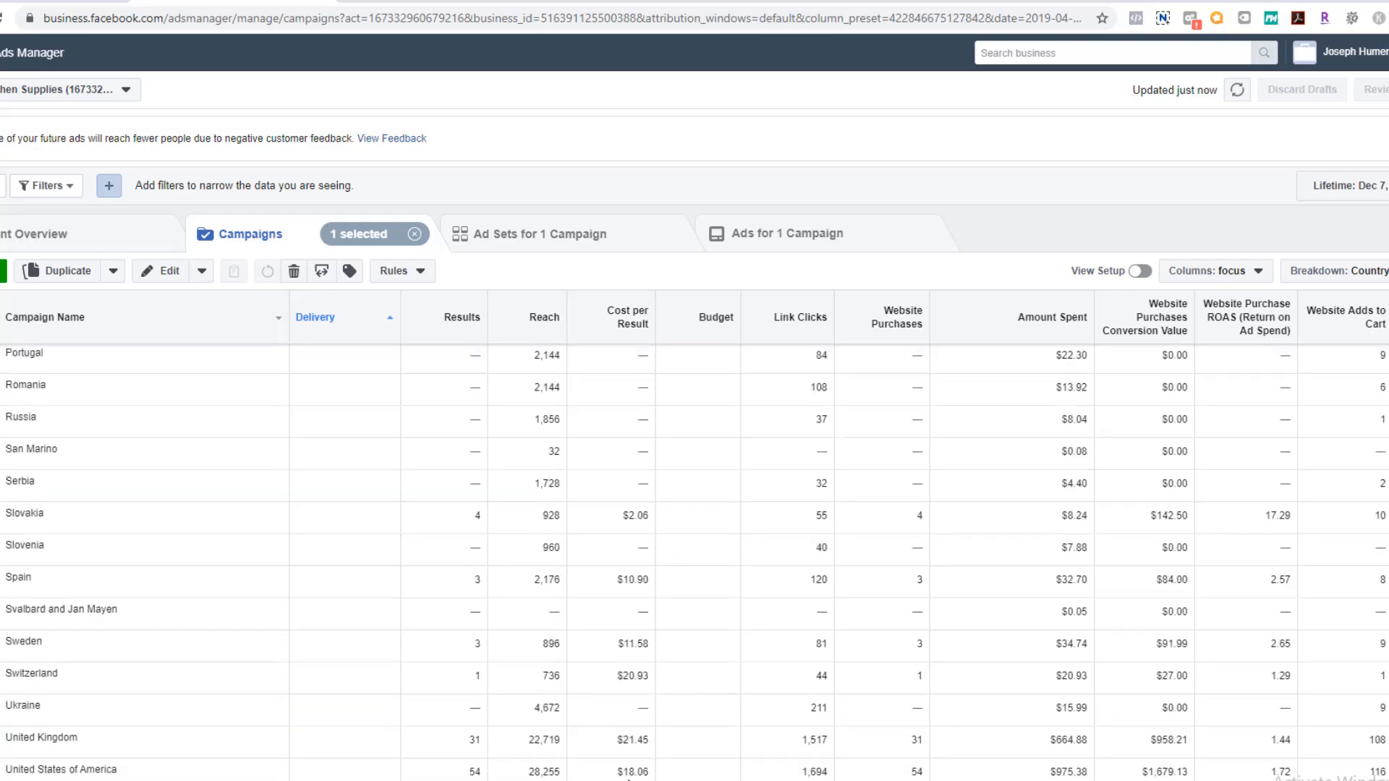
Compare the cost per result for the United States, Slovakia, Spain and Poland in the Gyuto Conversions campaign
{"action": "left_click_drag", "start_coordinate": [617, 772], "coordinate": [648, 773]}
{"action": "double_click", "coordinate": [628, 512]}
{"action": "left_click", "coordinate": [625, 581]}
{"action": "left_click_drag", "start_coordinate": [625, 580], "coordinate": [649, 581]}
{"action": "scroll", "coordinate": [604, 628], "scroll_direction": "up", "scroll_amount": 2}
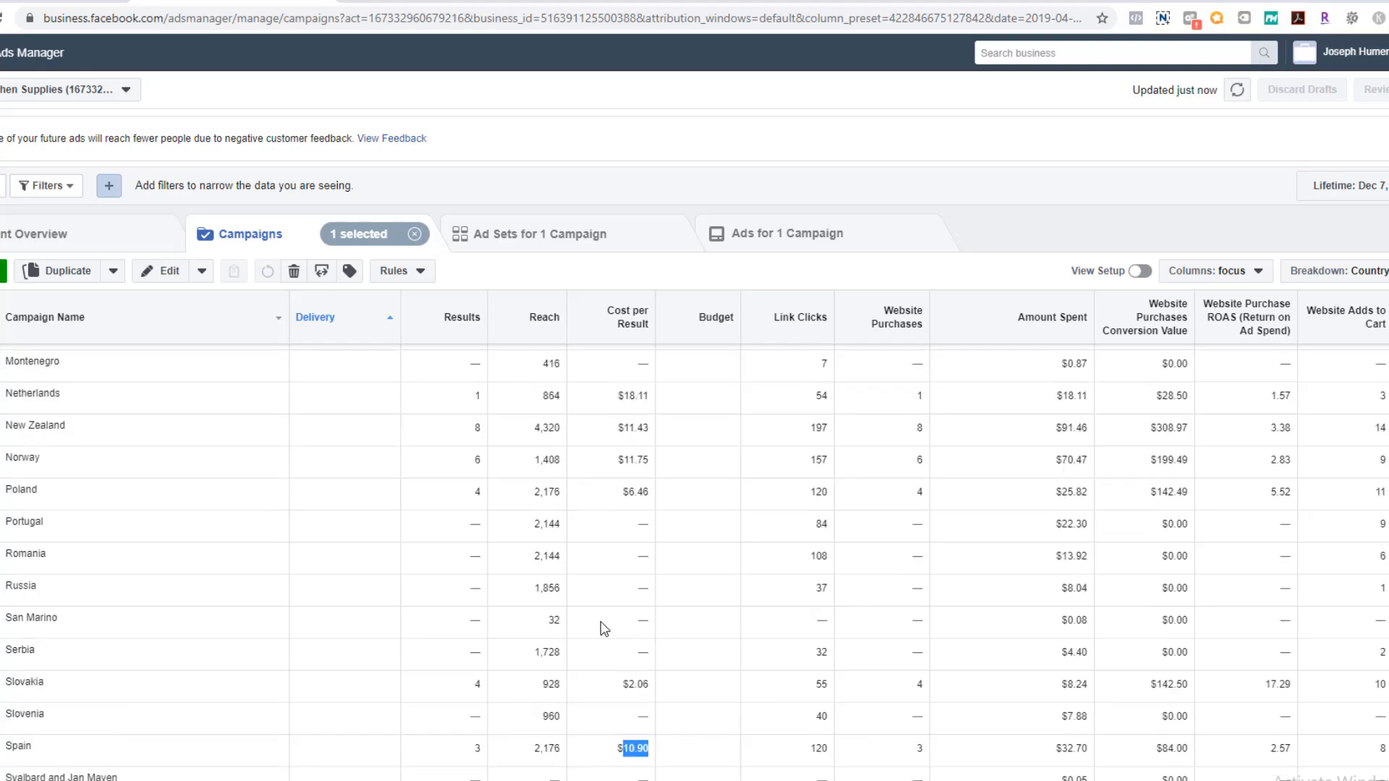
{"action": "left_click_drag", "start_coordinate": [629, 492], "coordinate": [663, 498]}
{"action": "scroll", "coordinate": [644, 466], "scroll_direction": "up", "scroll_amount": 3}
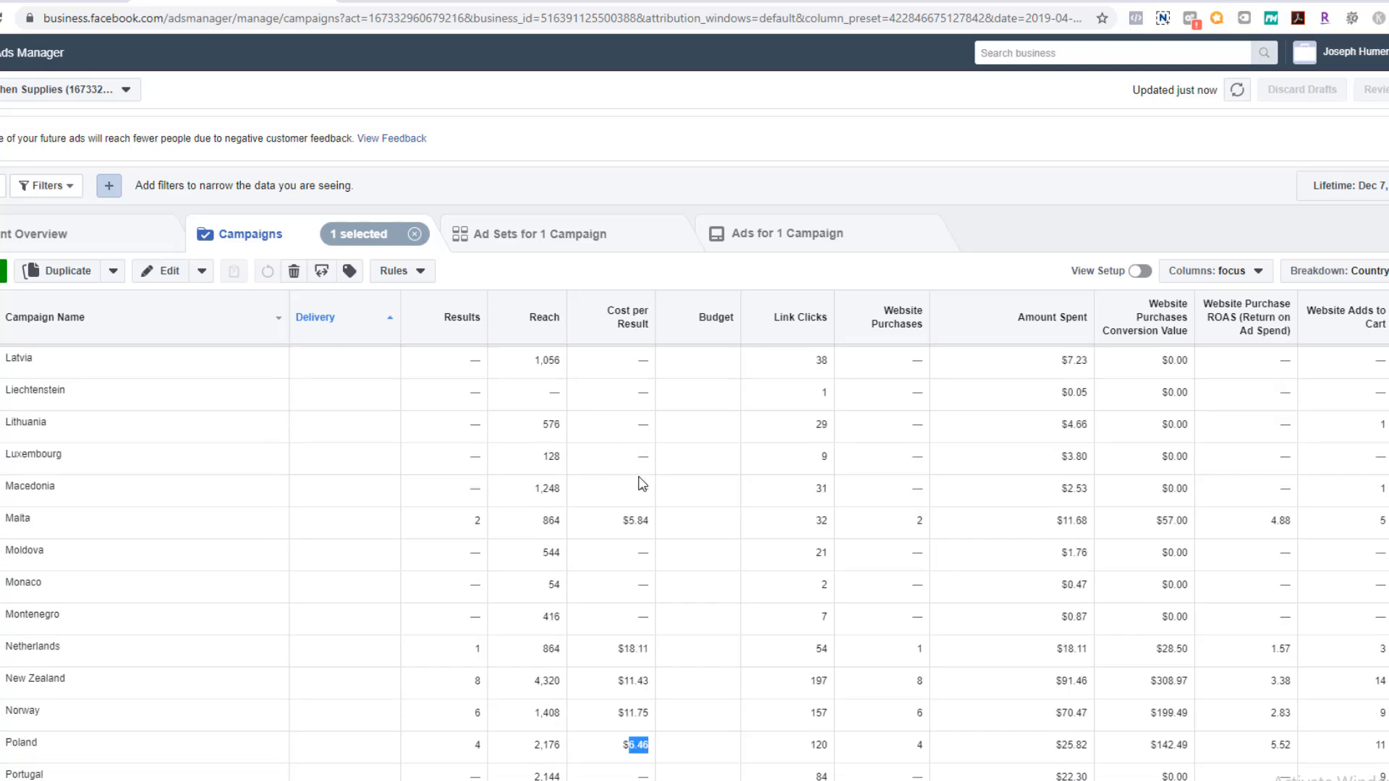
Check the cost per result of the remaining Gyuto Conversions countries, including Hungary, Germany and Canada, and return to the list's end
{"action": "scroll", "coordinate": [641, 557], "scroll_direction": "up", "scroll_amount": 3}
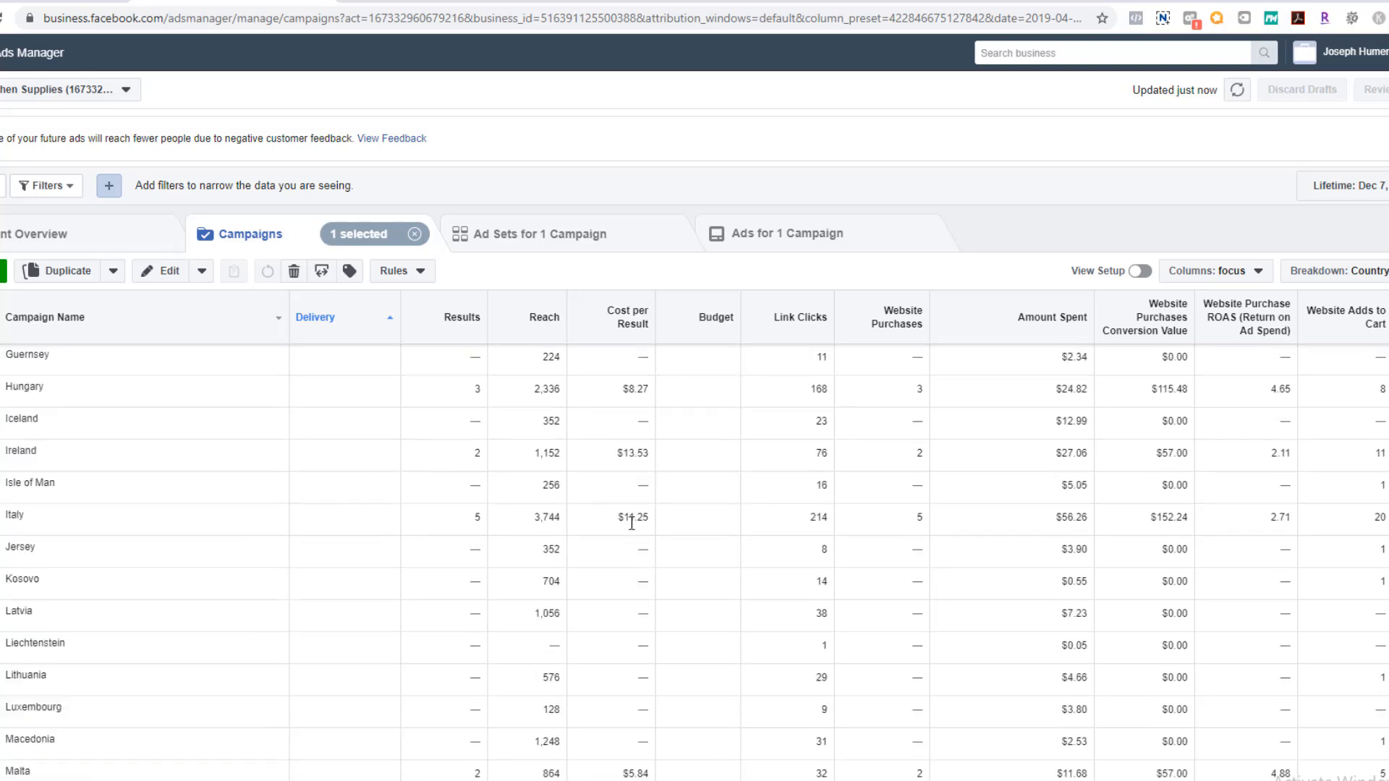
{"action": "left_click_drag", "start_coordinate": [628, 389], "coordinate": [649, 391]}
{"action": "scroll", "coordinate": [643, 396], "scroll_direction": "up", "scroll_amount": 2}
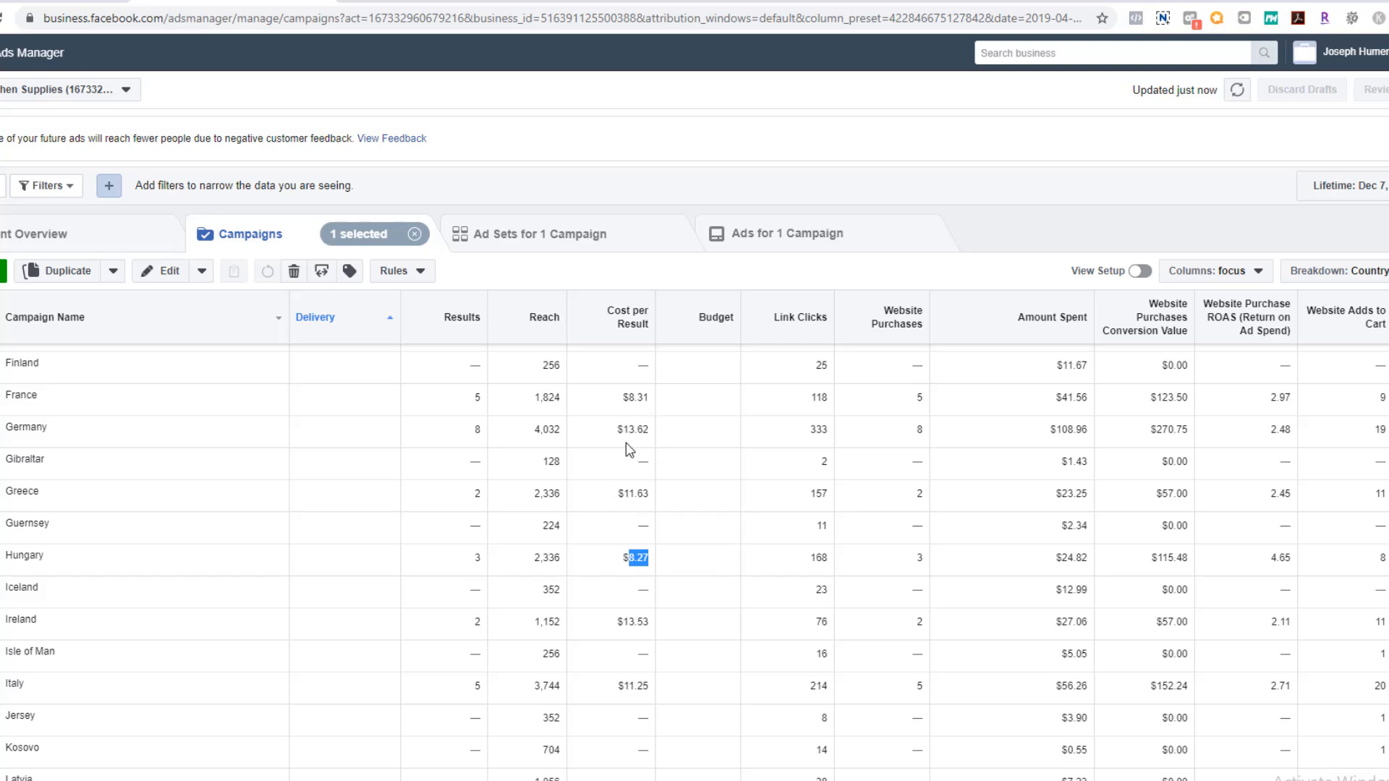
{"action": "mouse_move", "coordinate": [649, 428]}
{"action": "left_mouse_down"}
{"action": "mouse_move", "coordinate": [600, 431]}
{"action": "mouse_move", "coordinate": [643, 432]}
{"action": "left_mouse_up"}
{"action": "scroll", "coordinate": [604, 441], "scroll_direction": "up", "scroll_amount": 5}
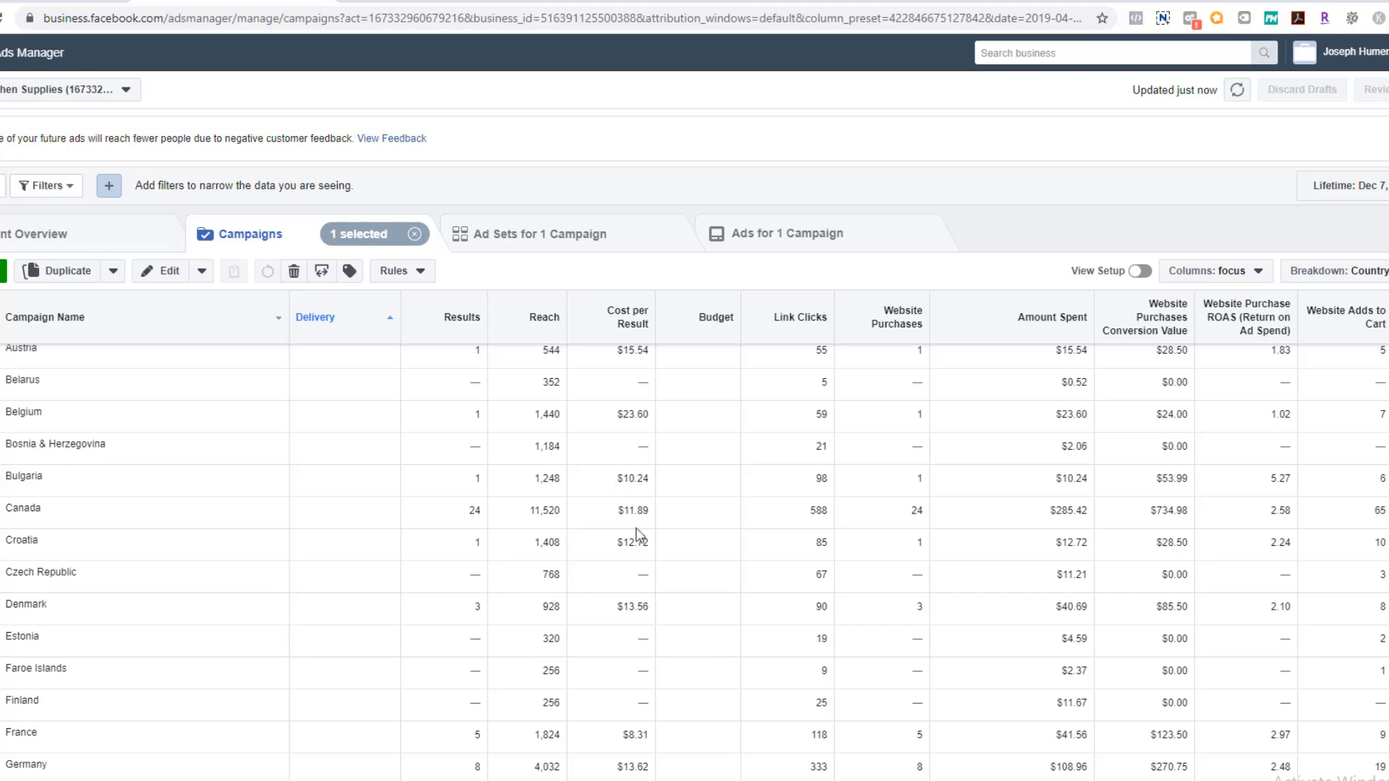
{"action": "scroll", "coordinate": [638, 537], "scroll_direction": "up", "scroll_amount": 3}
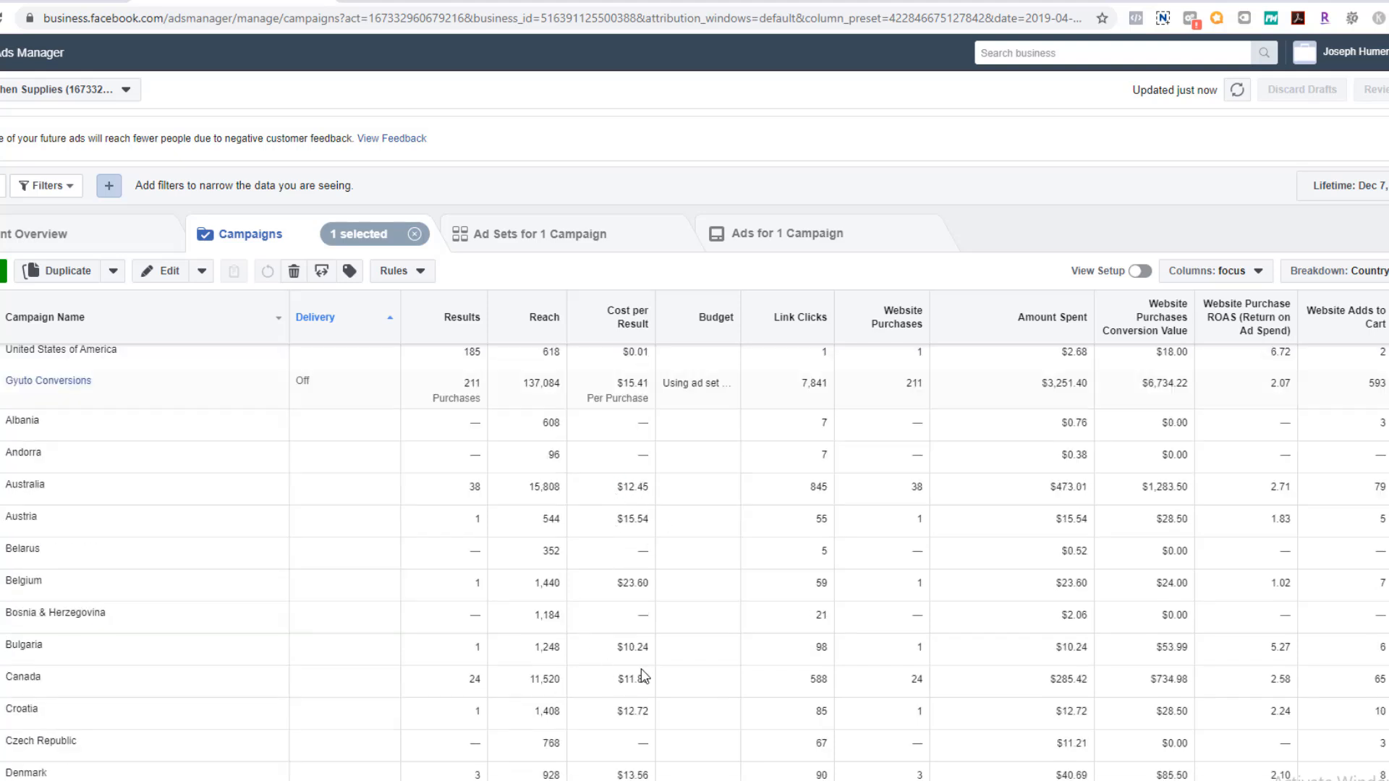
{"action": "scroll", "coordinate": [734, 658], "scroll_direction": "down", "scroll_amount": 15}
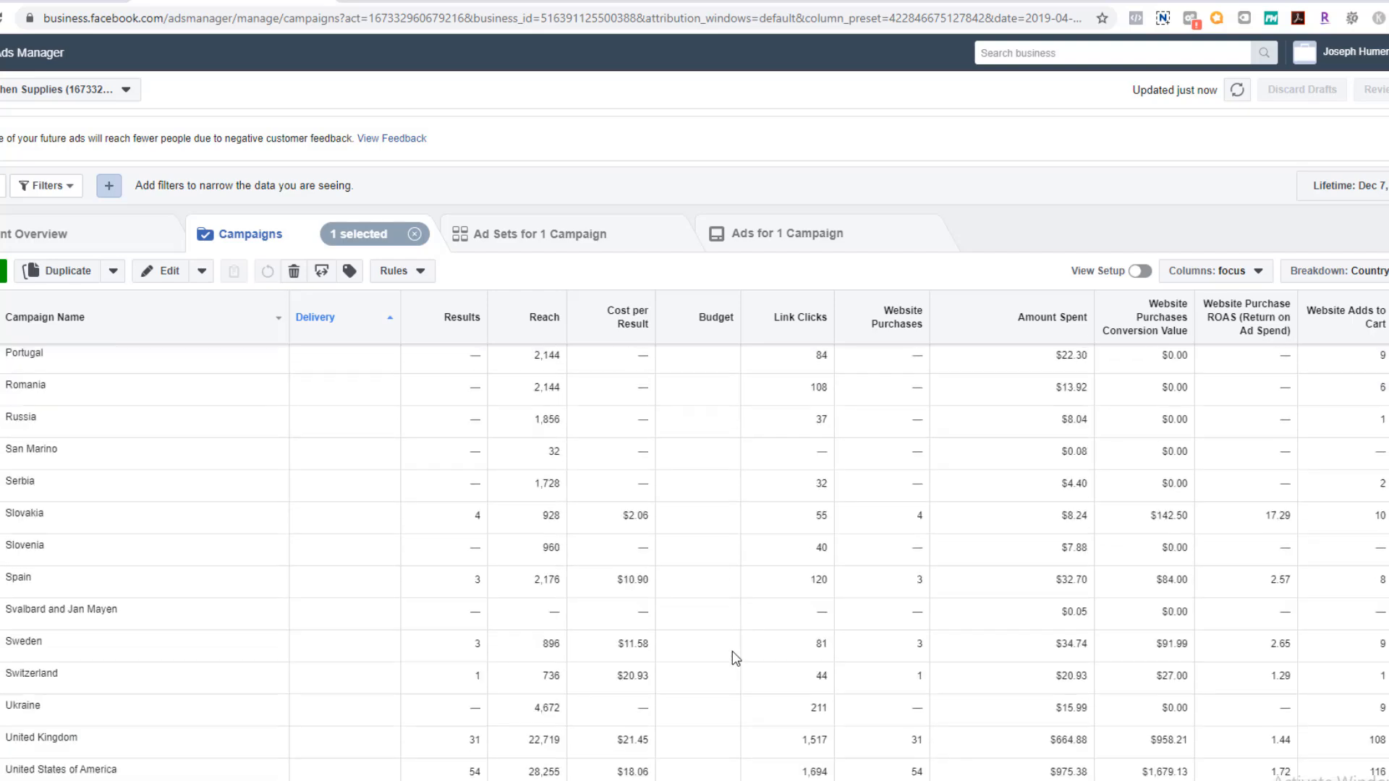